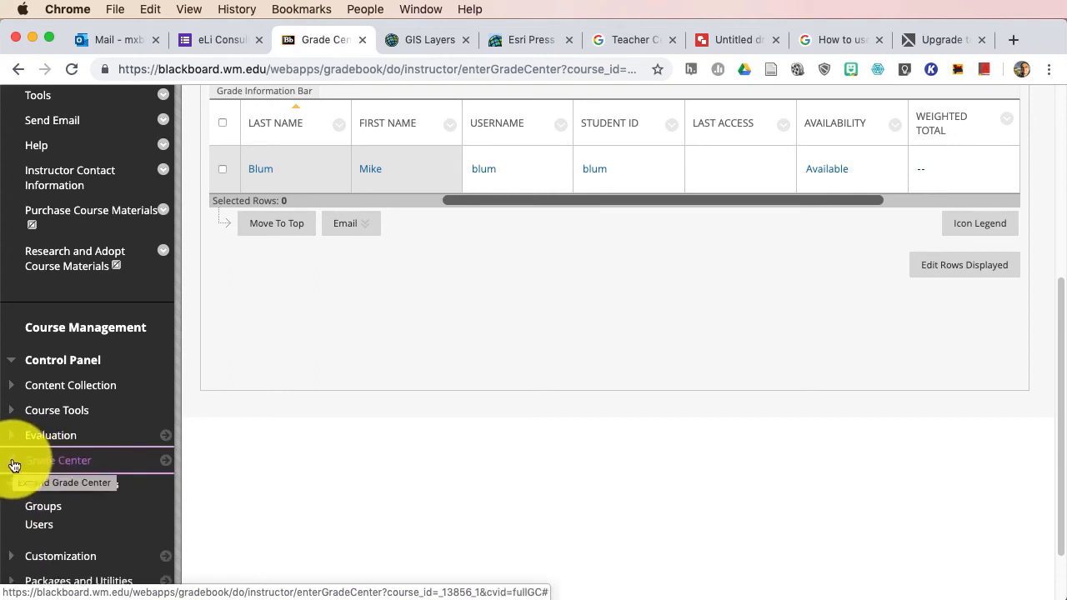
- Open the course's Full Grade Center view and collapse the course menu to widen the grade table
{"action": "left_click", "coordinate": [60, 463]}
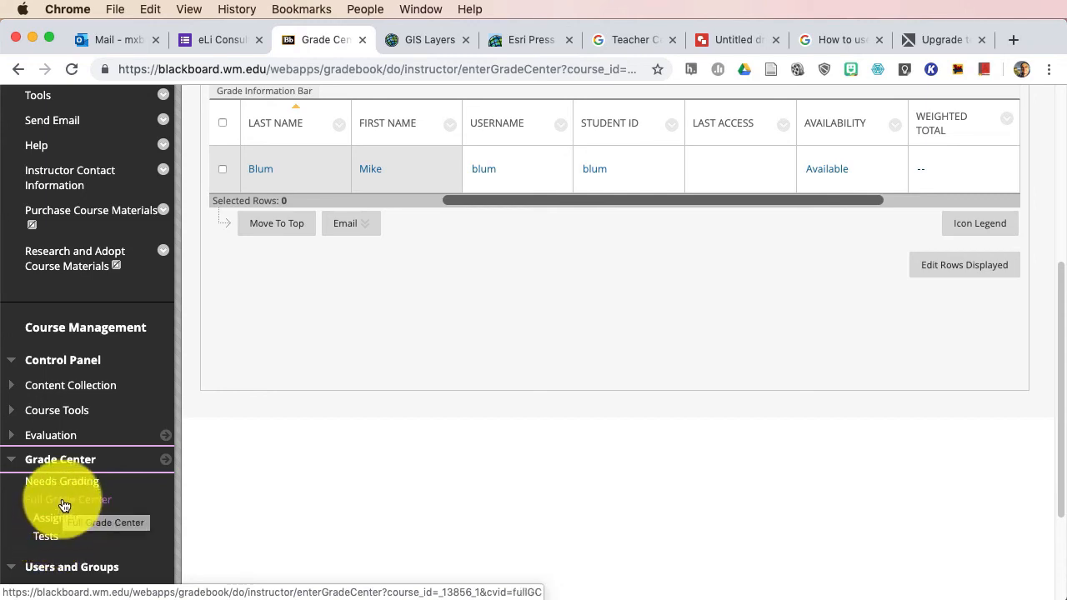
{"action": "left_click", "coordinate": [63, 504]}
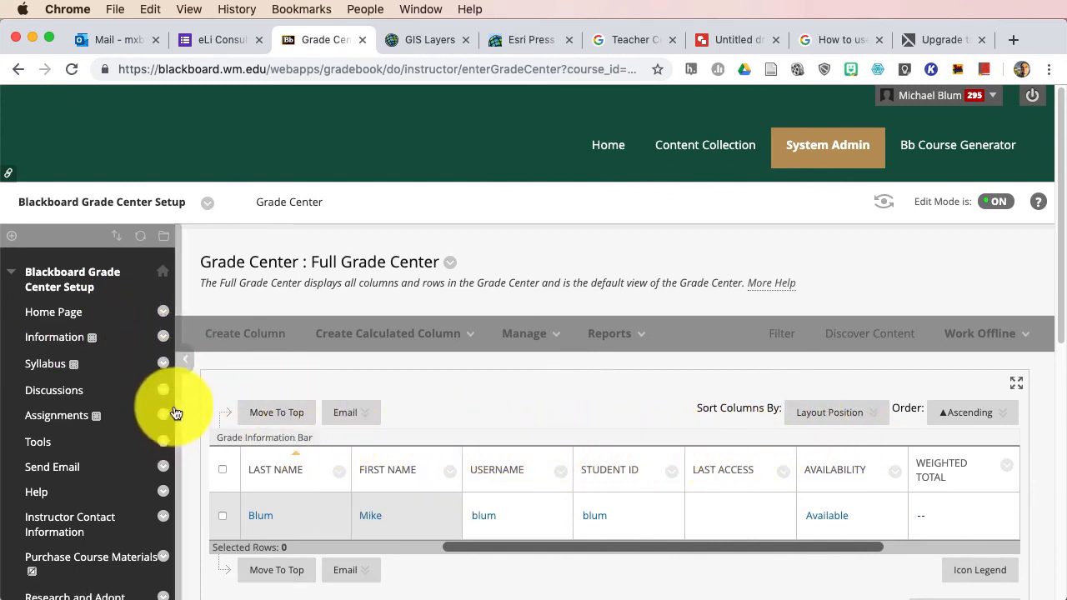
{"action": "left_click", "coordinate": [187, 365]}
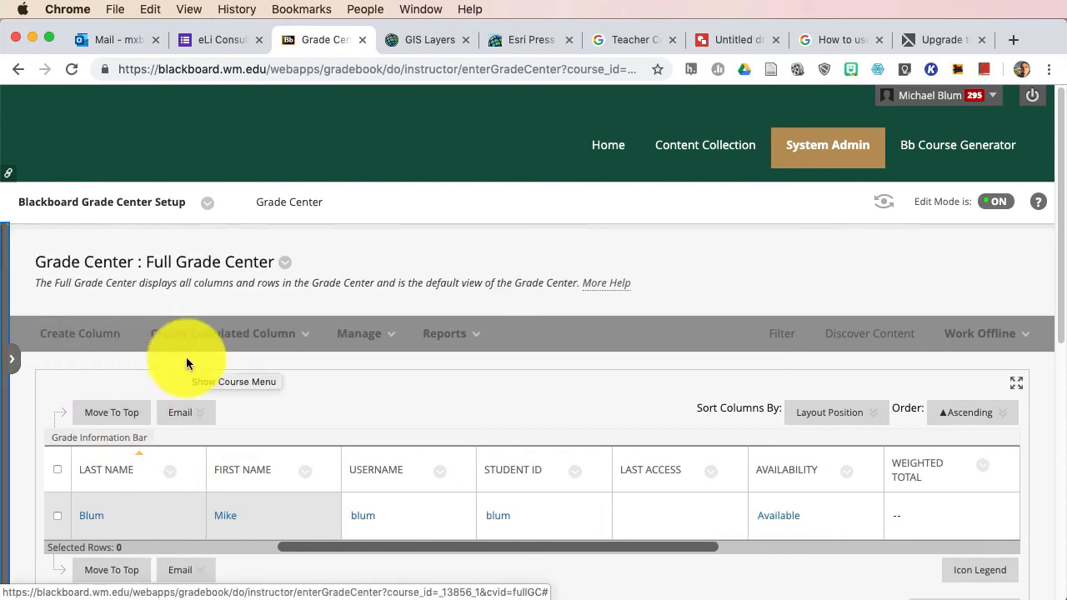
{"action": "left_click", "coordinate": [14, 364]}
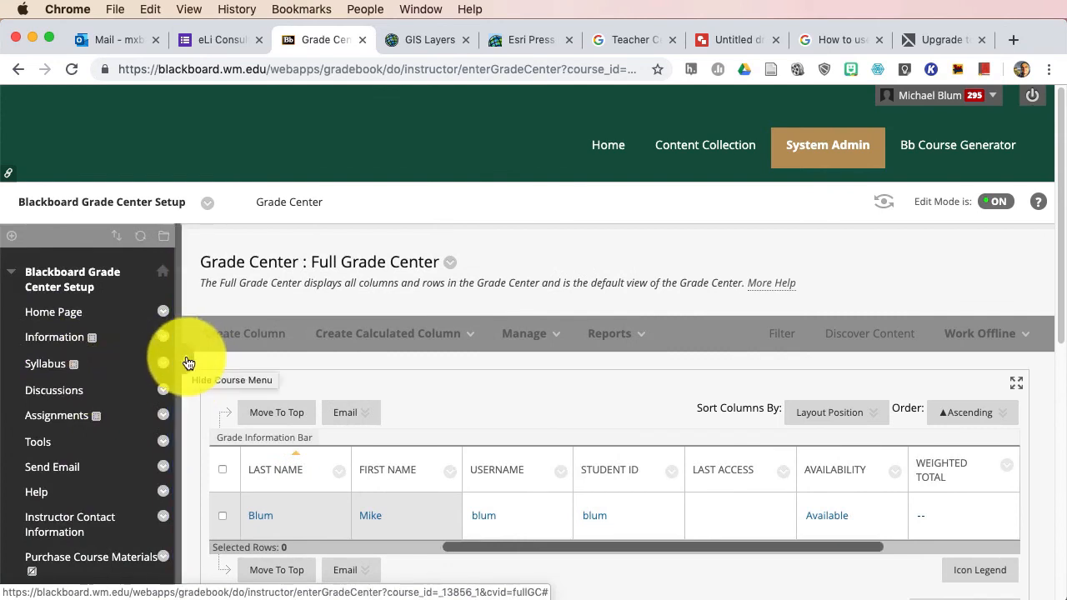
{"action": "left_click", "coordinate": [188, 363]}
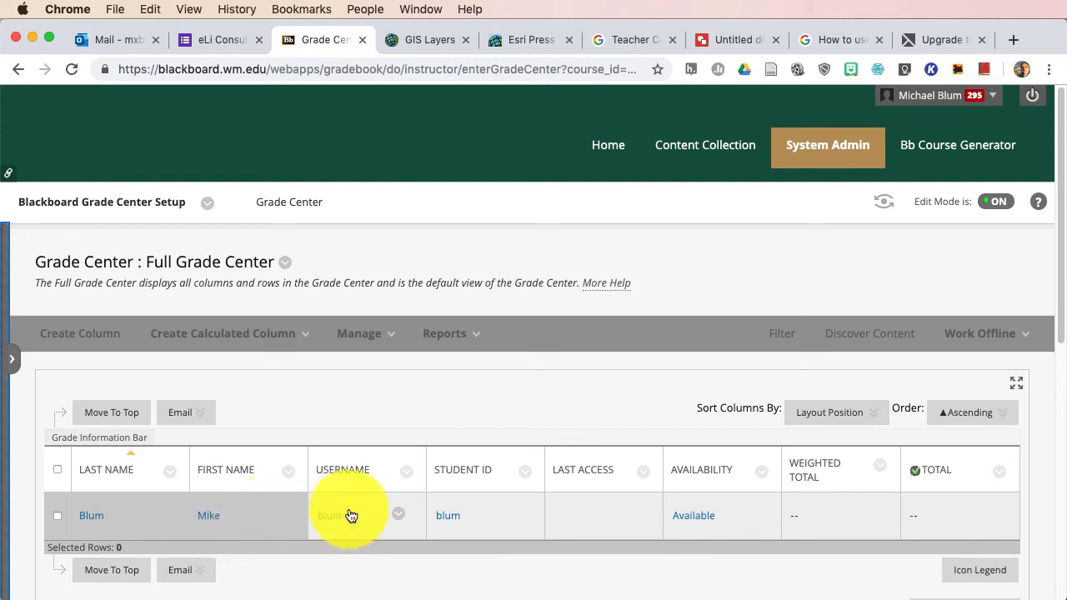
- Hide the Username and Student ID columns from the instructor view
{"action": "left_click", "coordinate": [407, 475]}
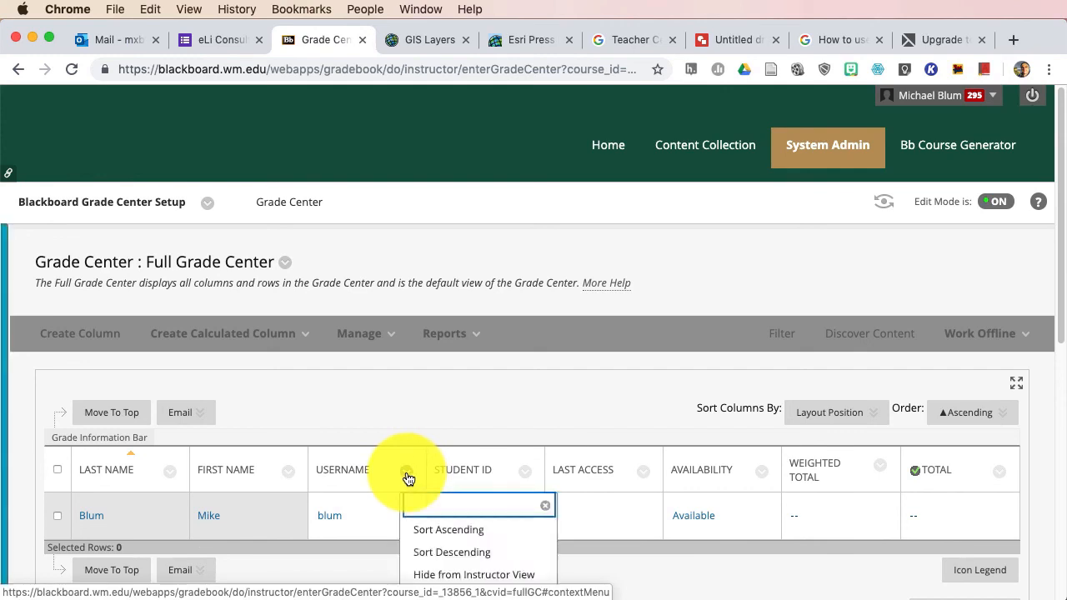
{"action": "left_click", "coordinate": [472, 577]}
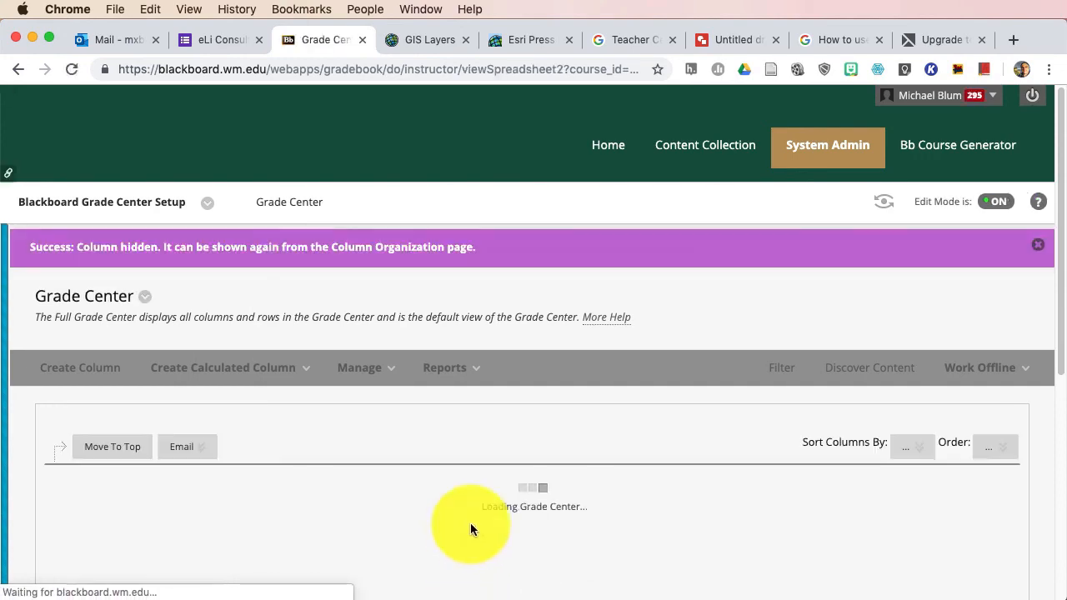
{"action": "scroll", "coordinate": [482, 463], "scroll_direction": "down", "scroll_amount": 3}
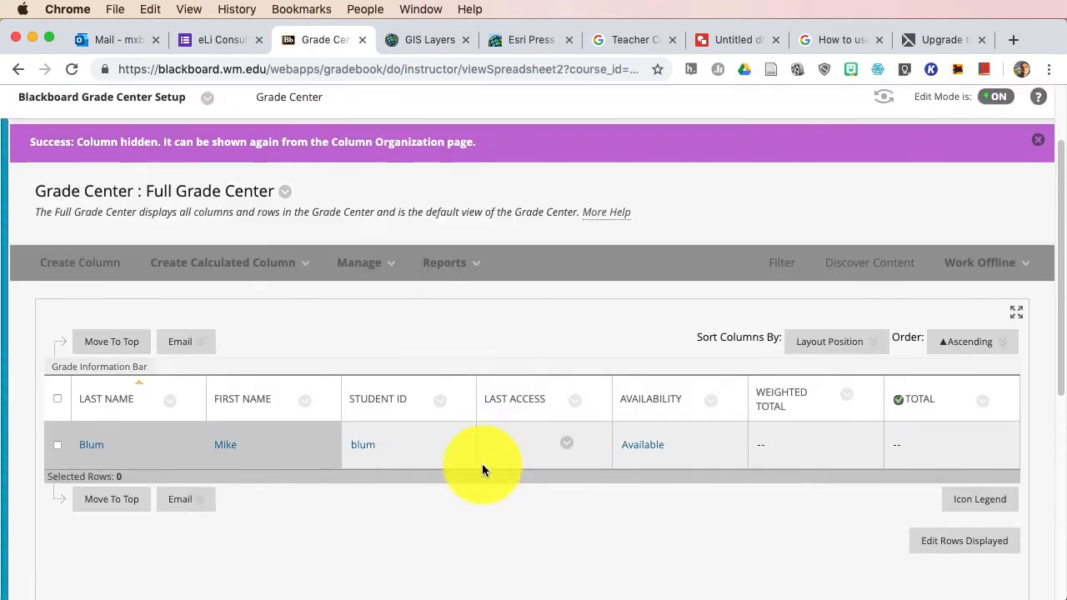
{"action": "scroll", "coordinate": [483, 465], "scroll_direction": "down", "scroll_amount": 5}
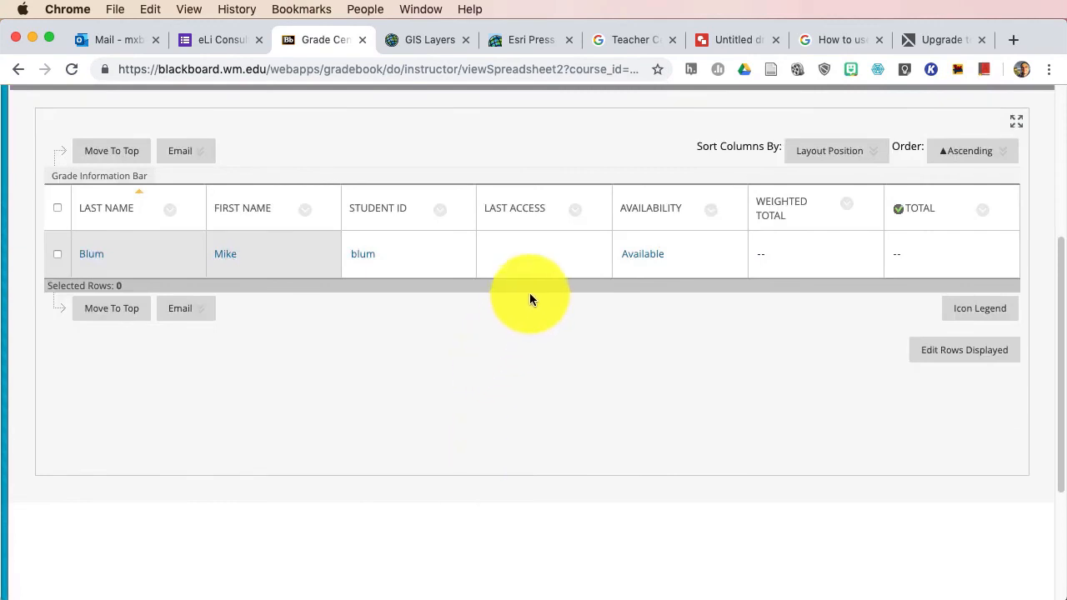
{"action": "left_click", "coordinate": [437, 211]}
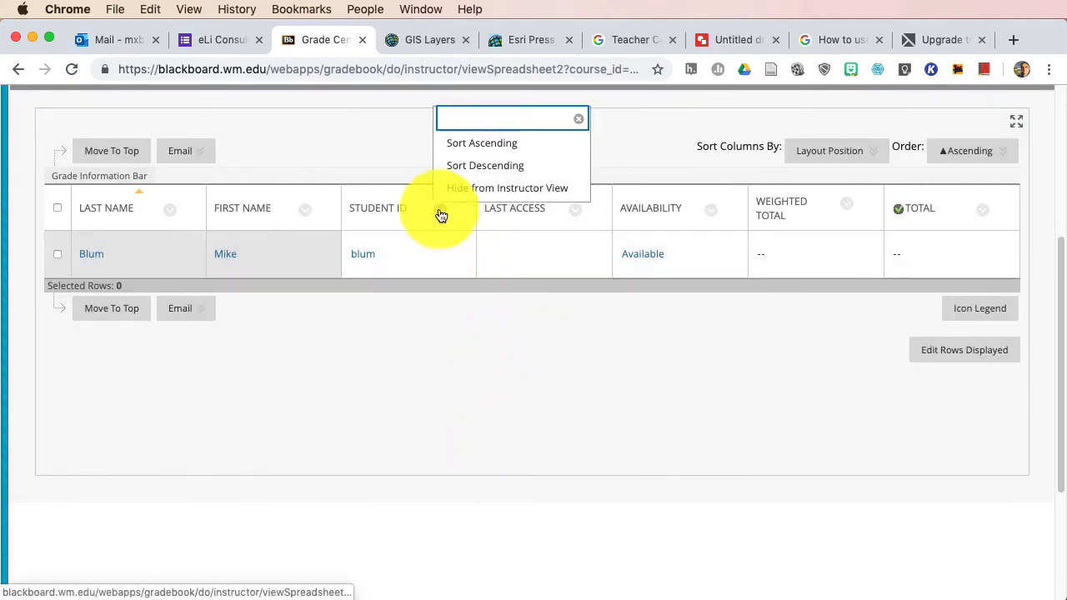
{"action": "left_click", "coordinate": [476, 190]}
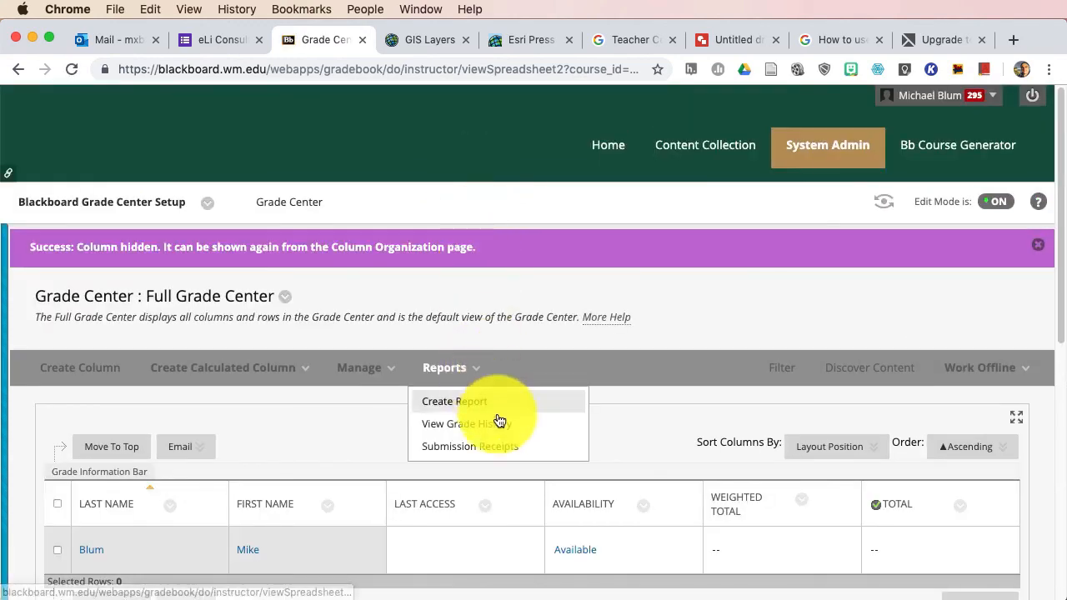
- Hide the Last Access and Availability columns from the instructor view
{"action": "left_click", "coordinate": [484, 507]}
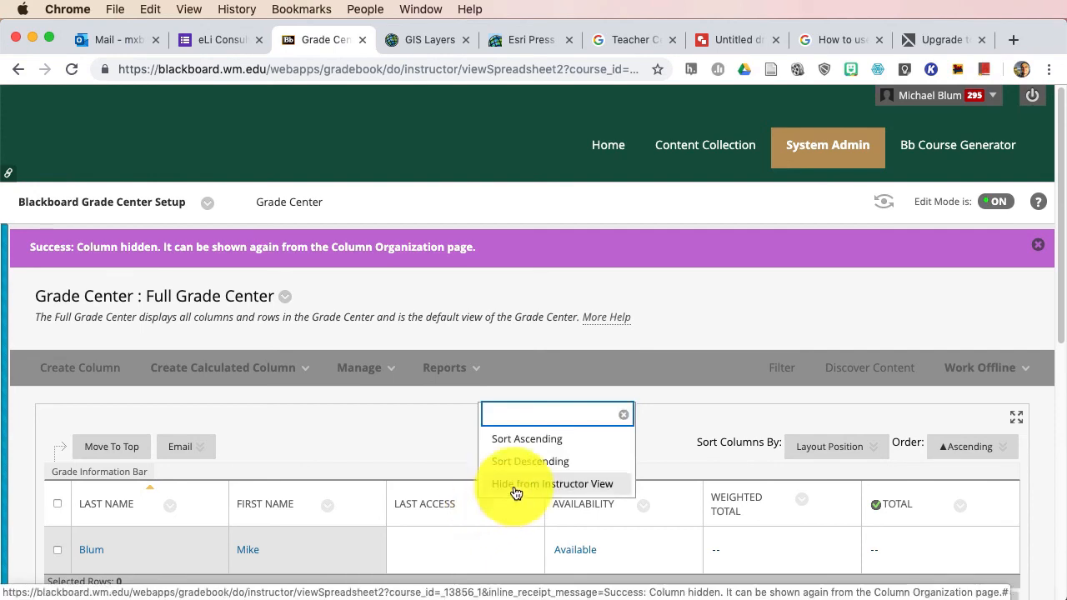
{"action": "left_click", "coordinate": [515, 491]}
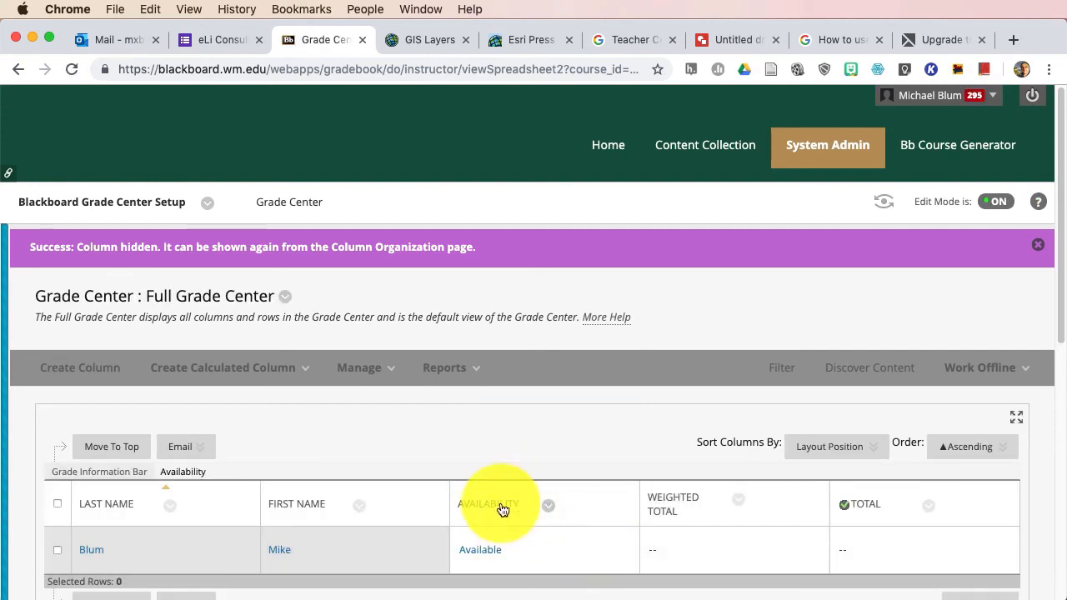
{"action": "left_click", "coordinate": [549, 509]}
{"action": "left_click", "coordinate": [576, 485]}
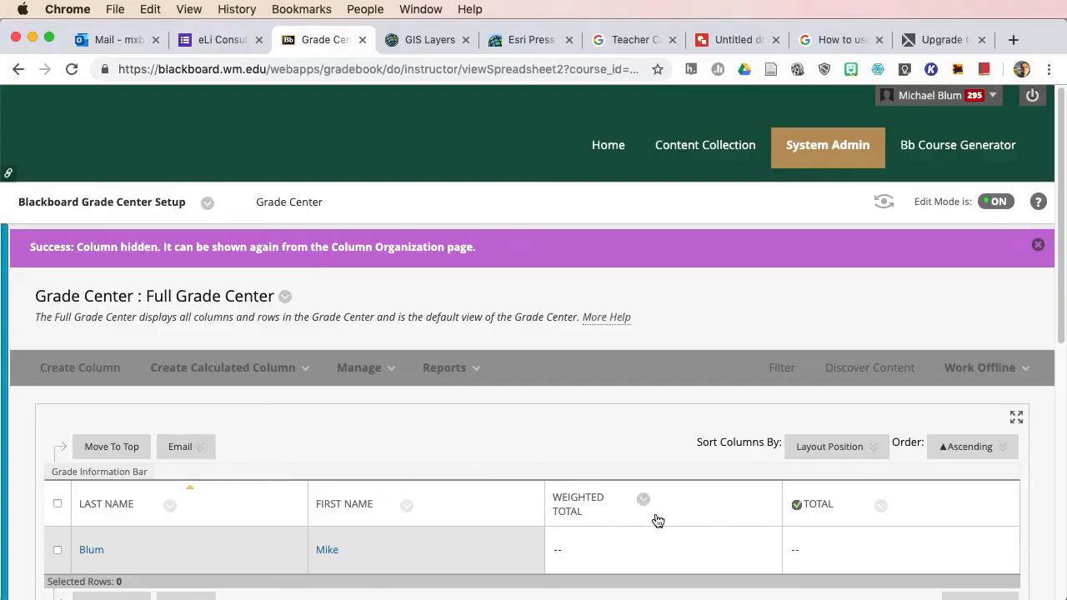
- Inspect the Total column's external grade marker and its available column options
{"action": "left_click", "coordinate": [799, 513]}
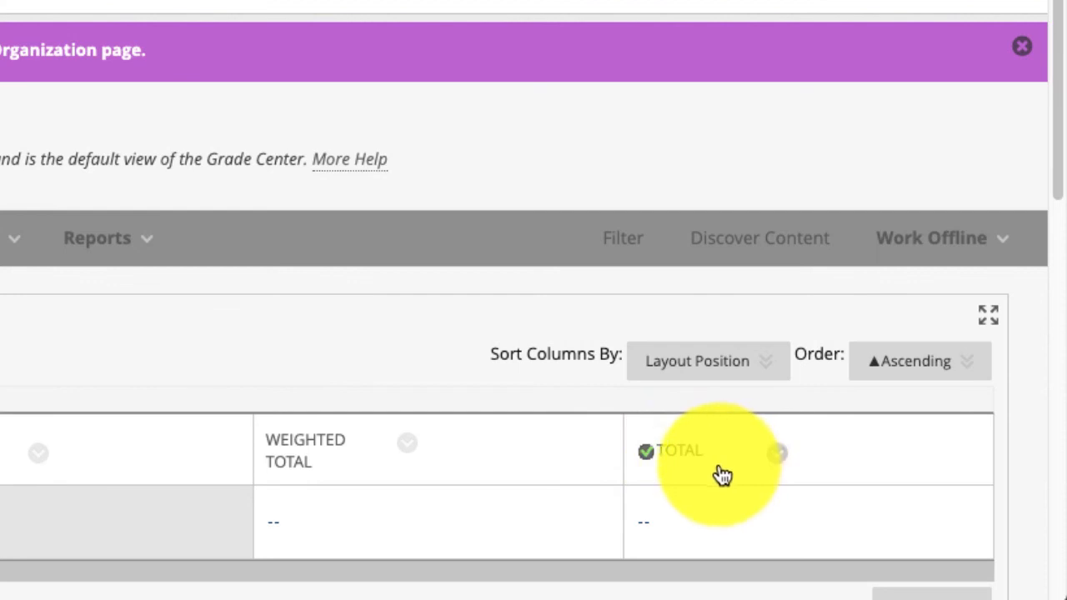
{"action": "mouse_move", "coordinate": [647, 458]}
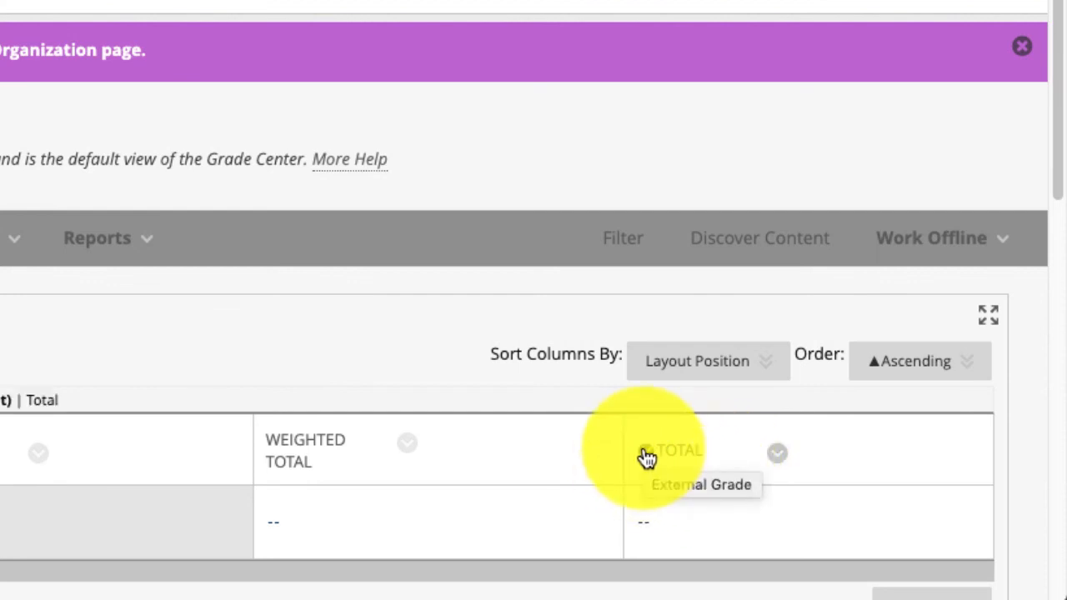
{"action": "left_click", "coordinate": [777, 457]}
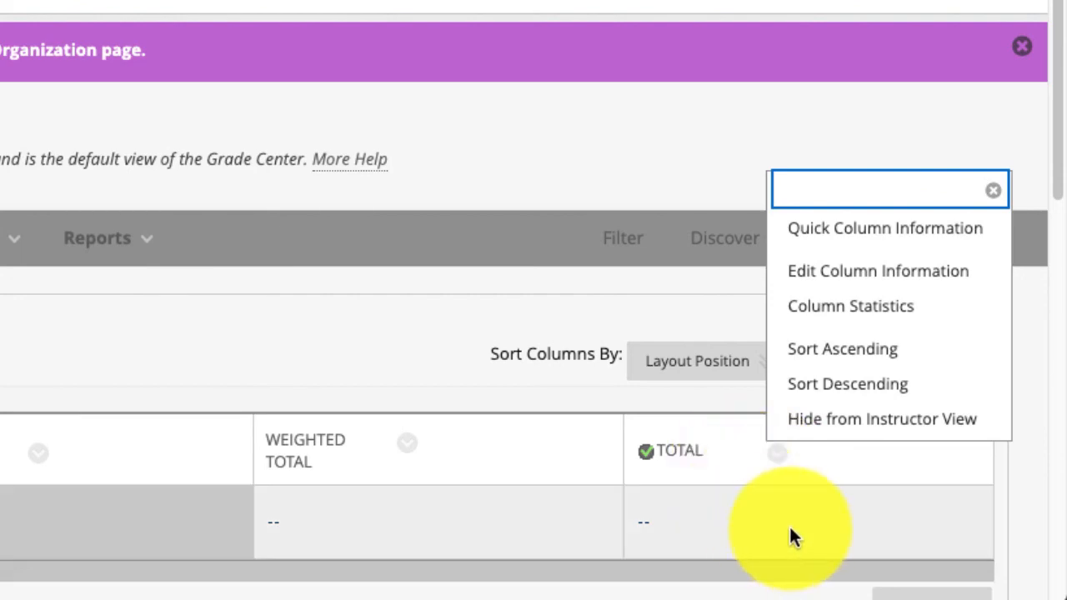
{"action": "left_click", "coordinate": [341, 328]}
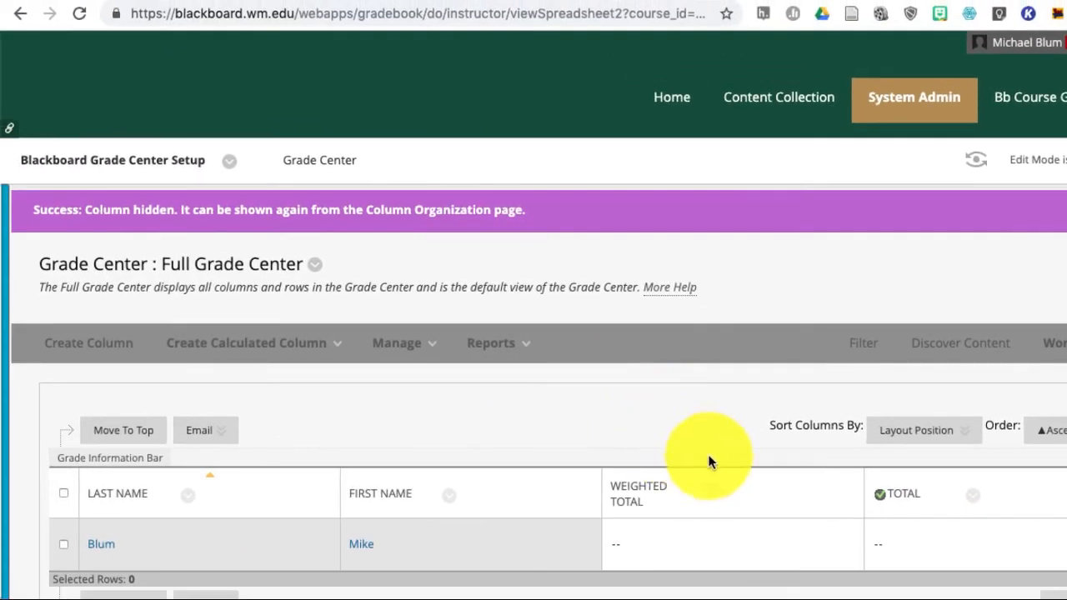
- Start a new grade column named "Dummy column" with the Grade Center name "BB Grade Center"
{"action": "left_click", "coordinate": [107, 349]}
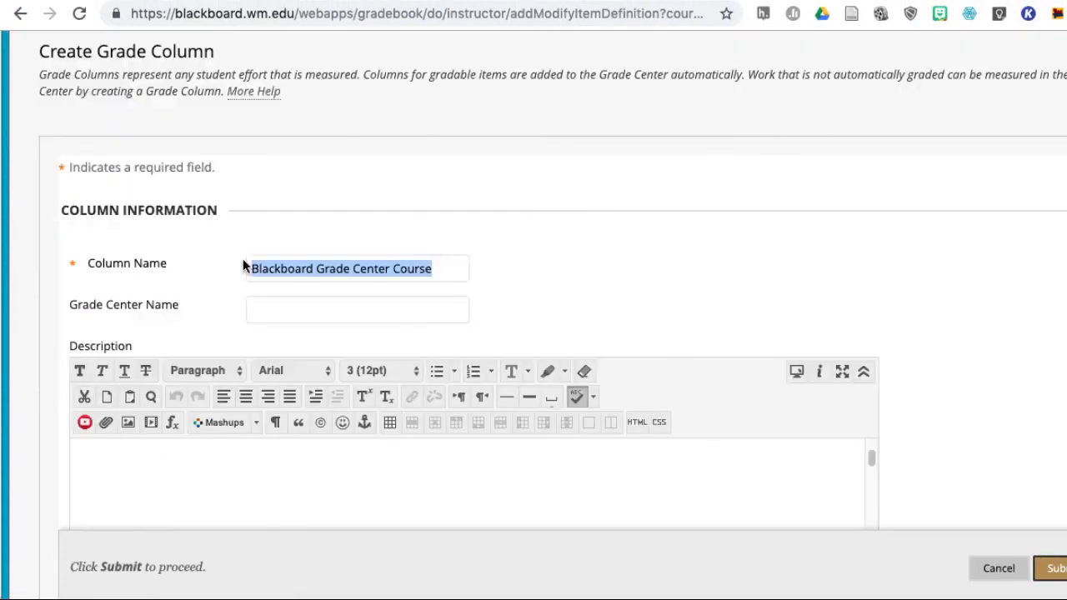
{"action": "type", "text": "Dumm"}
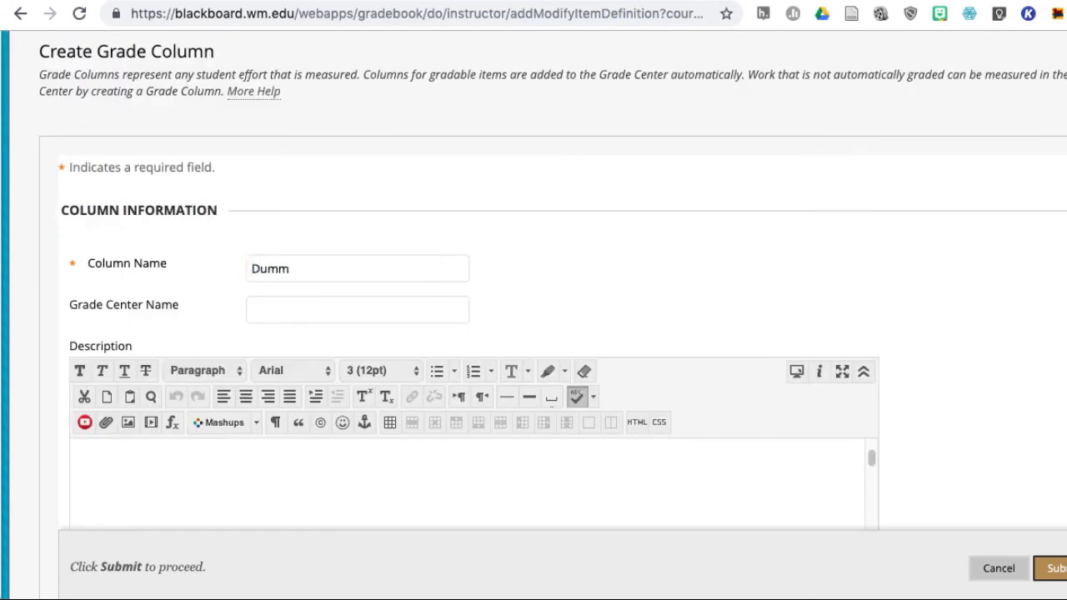
{"action": "type", "text": "y column"}
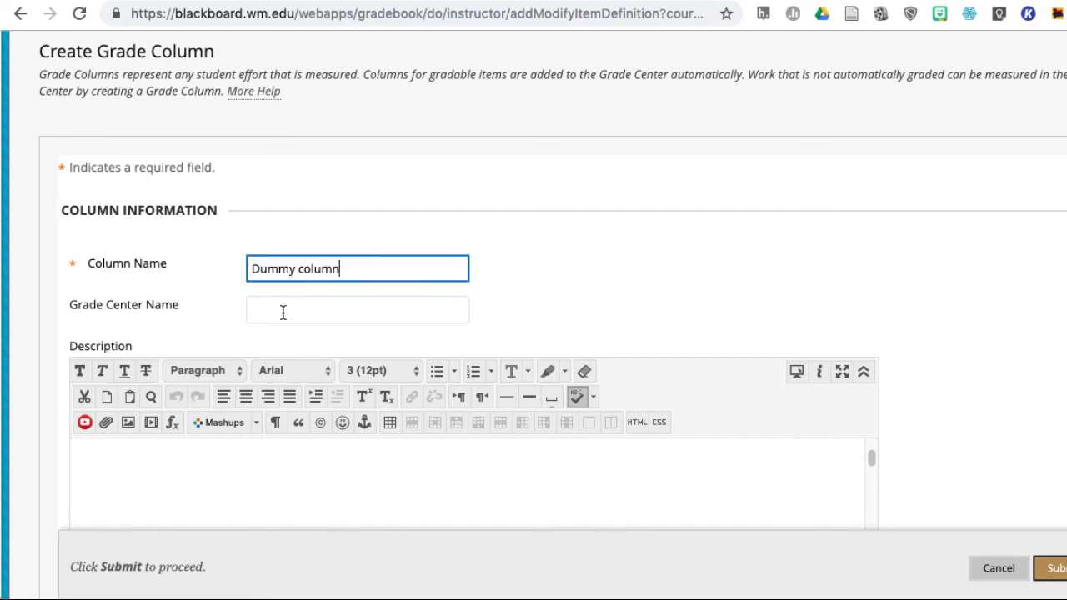
{"action": "left_click", "coordinate": [279, 316]}
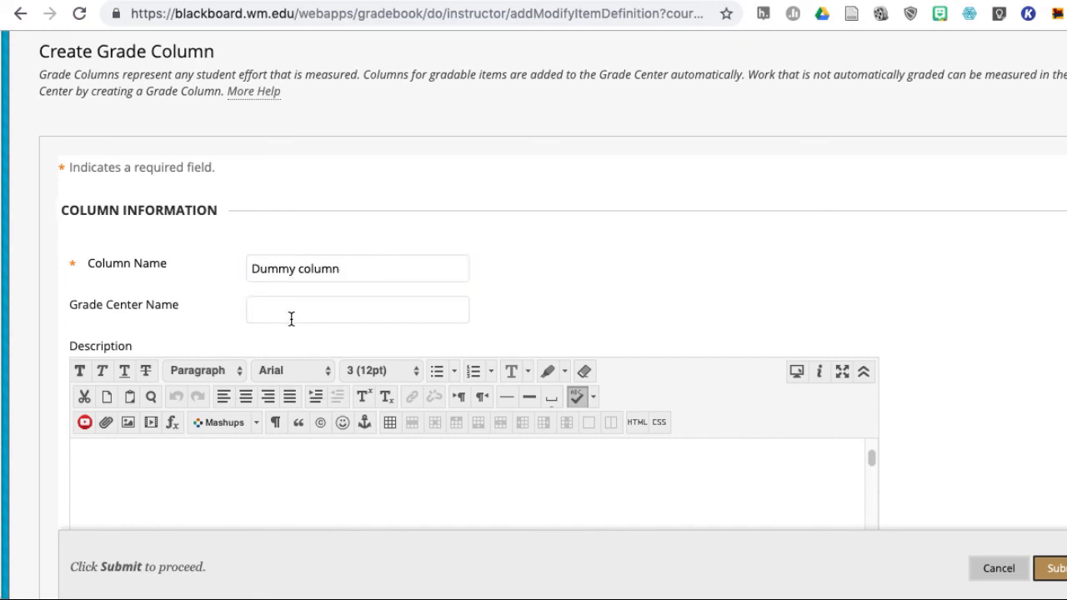
{"action": "type", "text": "BB Grade Center"}
{"action": "left_click", "coordinate": [292, 318]}
- Set the new column's primary display to Text and points possible to 1, and submit it
{"action": "scroll", "coordinate": [1029, 348], "scroll_direction": "down", "scroll_amount": 2}
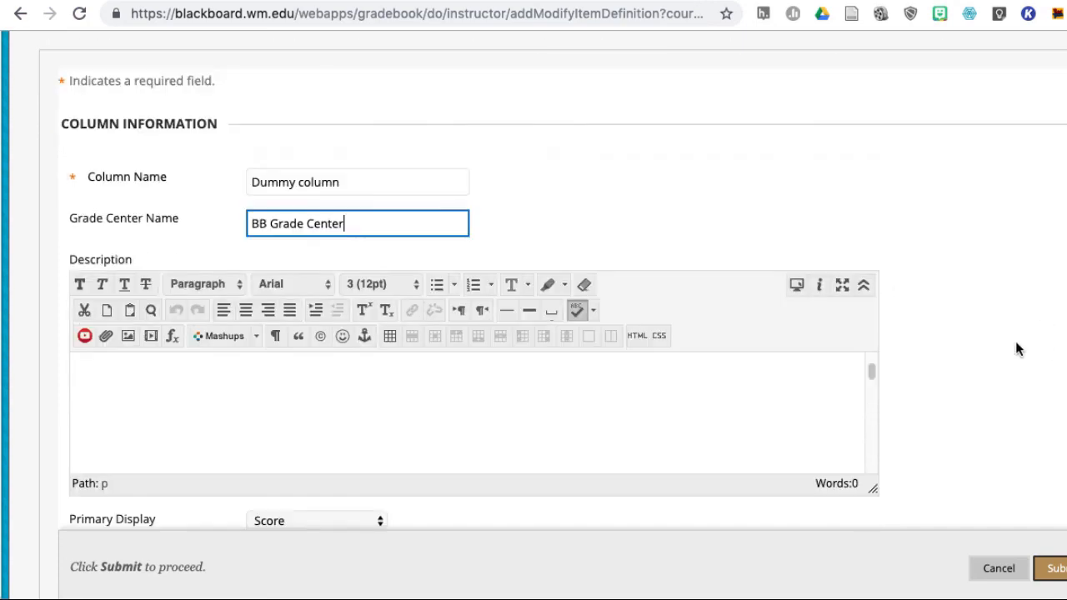
{"action": "scroll", "coordinate": [991, 345], "scroll_direction": "down", "scroll_amount": 3}
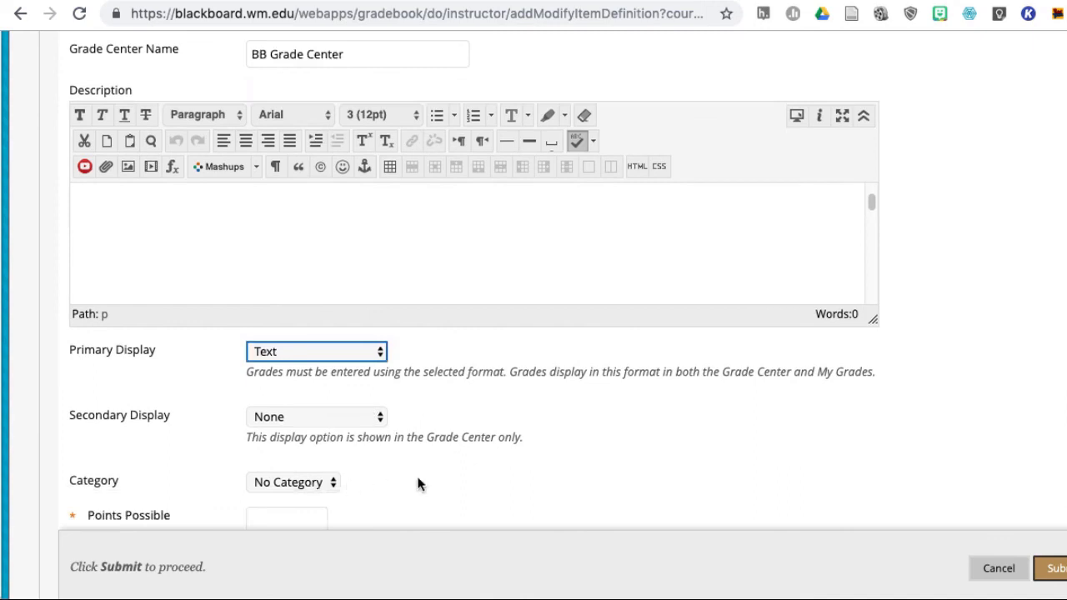
{"action": "scroll", "coordinate": [421, 486], "scroll_direction": "down", "scroll_amount": 2}
{"action": "left_click", "coordinate": [272, 446]}
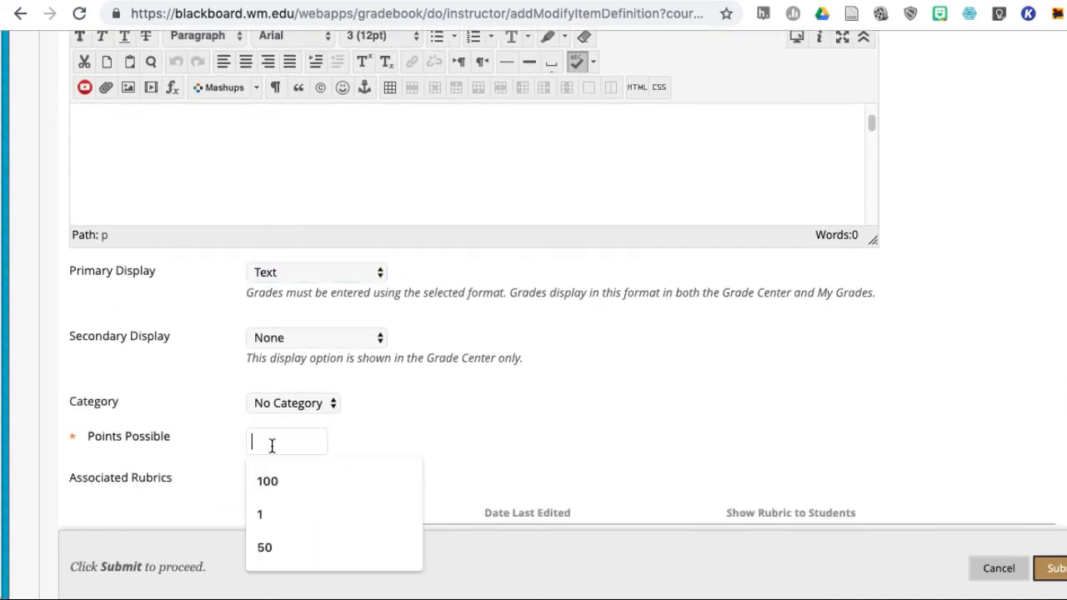
{"action": "left_click", "coordinate": [268, 515]}
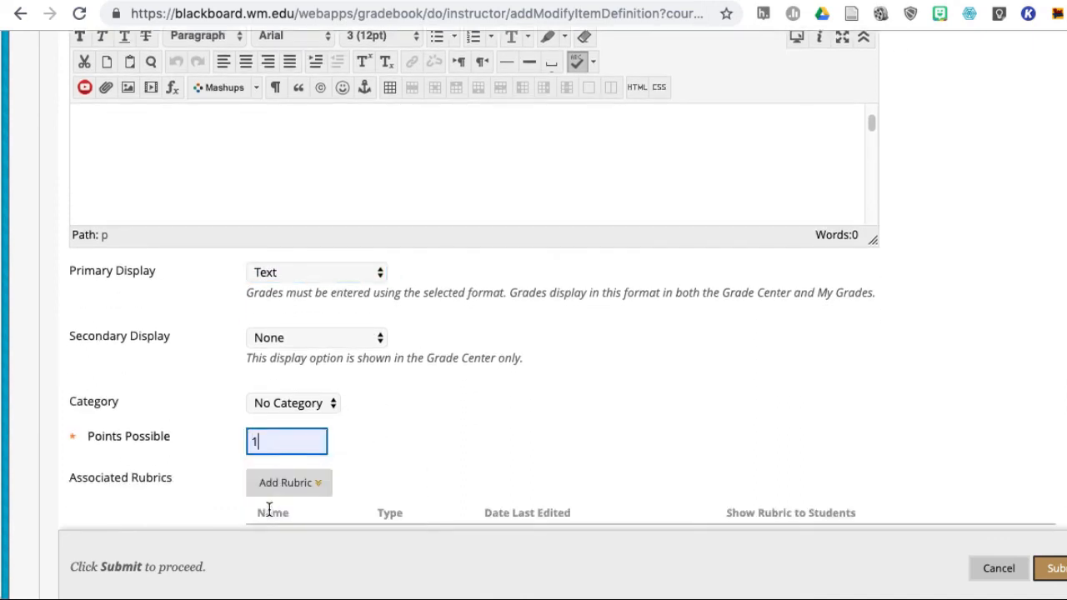
{"action": "left_click", "coordinate": [394, 440]}
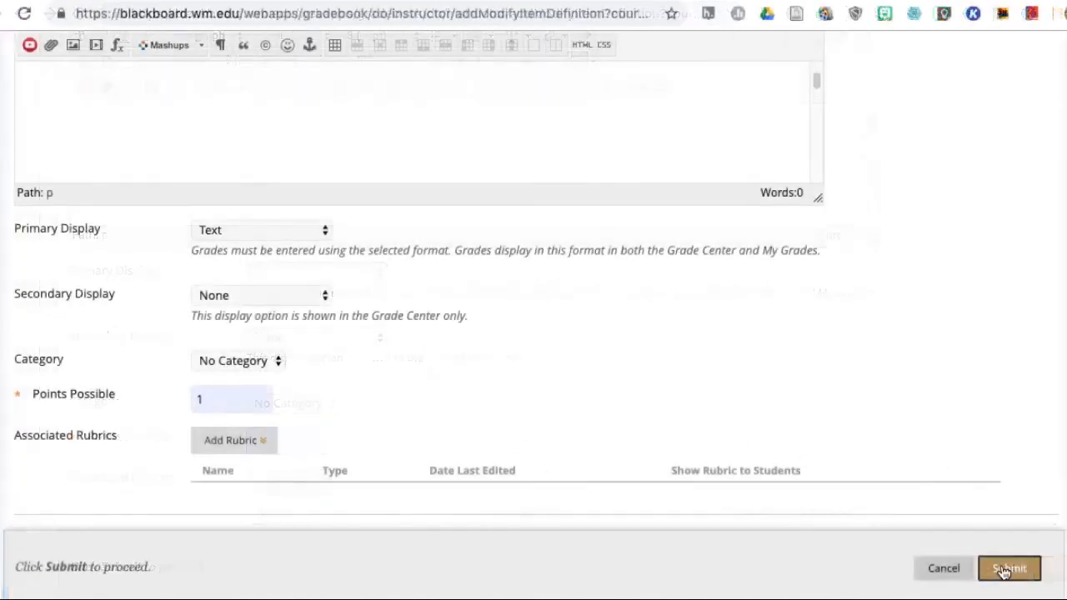
{"action": "left_click", "coordinate": [1006, 570]}
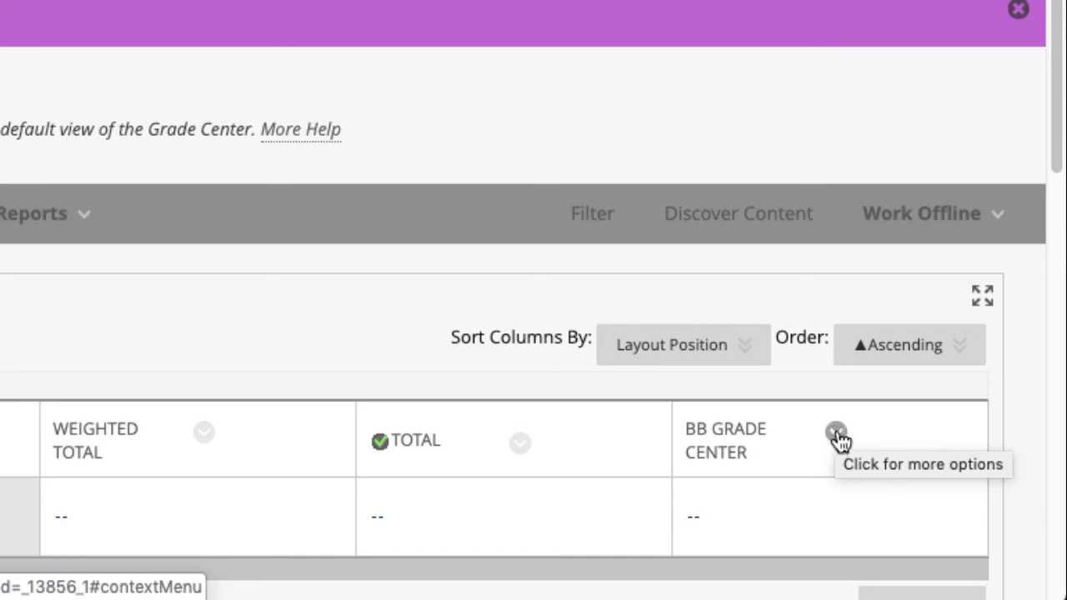
- Set the BB Grade Center column as the external grade and delete the Total column
{"action": "left_click", "coordinate": [836, 432]}
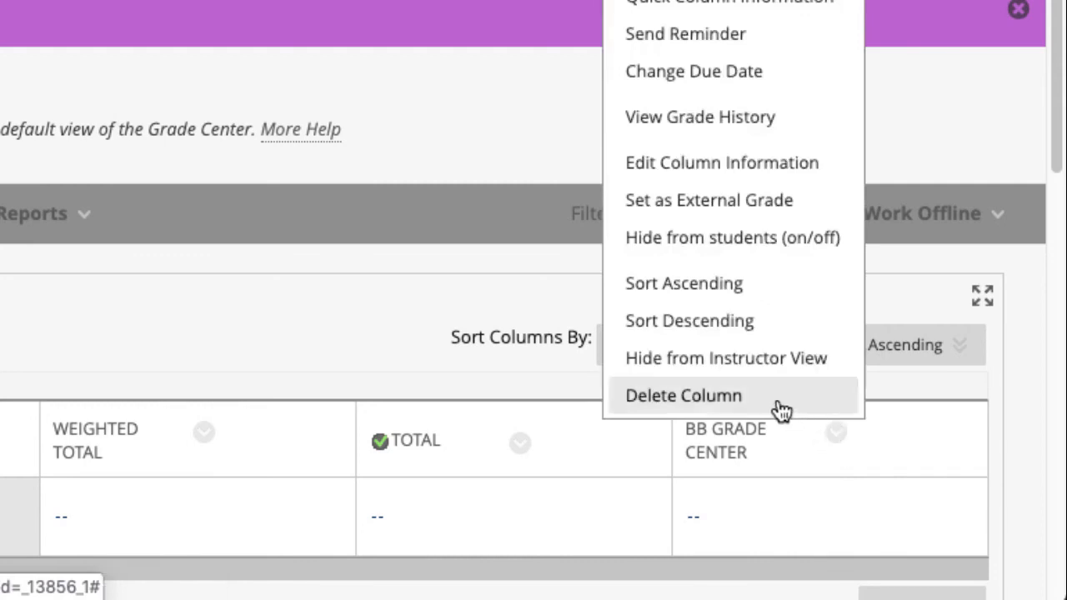
{"action": "left_click", "coordinate": [701, 206]}
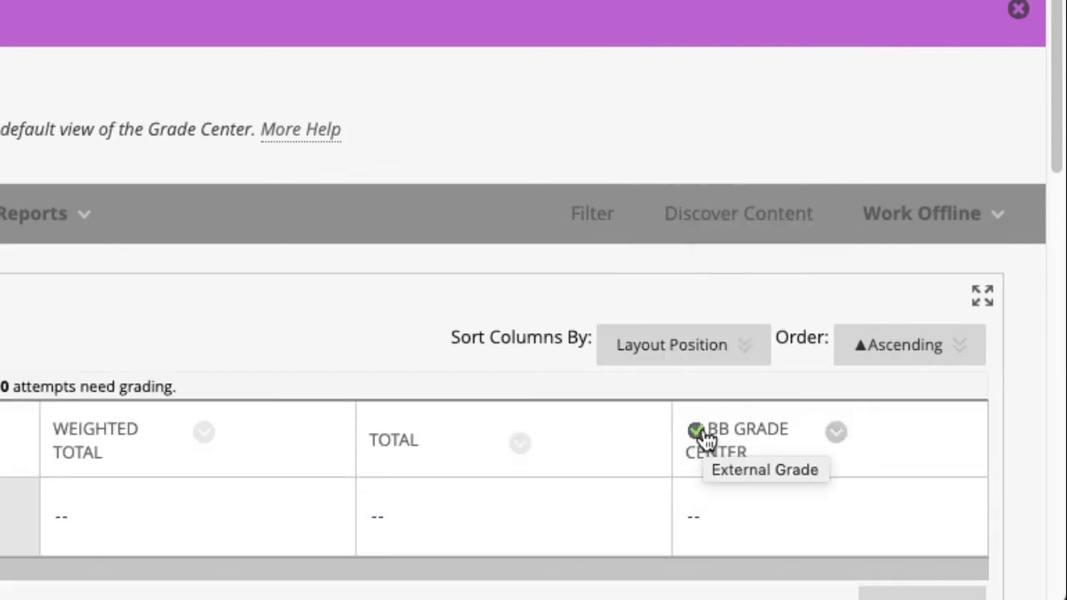
{"action": "left_click", "coordinate": [519, 444]}
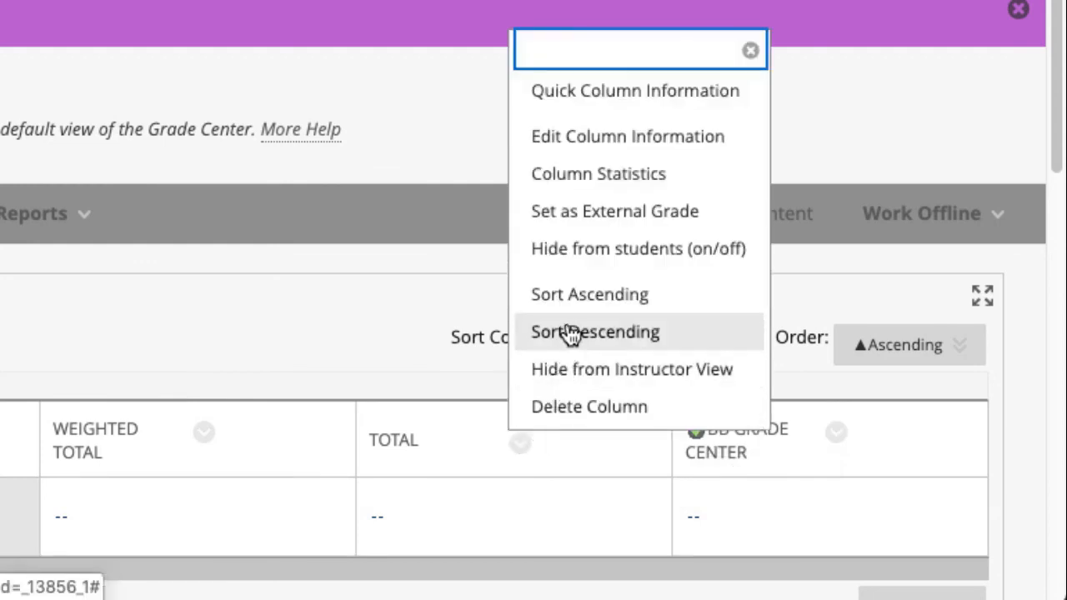
{"action": "left_click", "coordinate": [588, 408]}
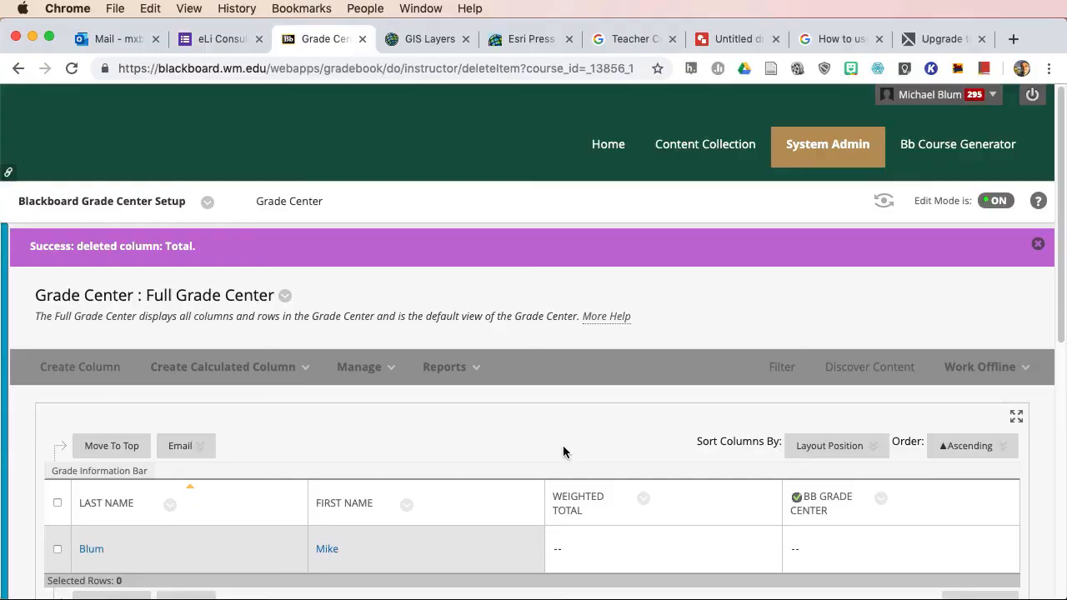
- Open the Column Organization page for the Grade Center's columns
{"action": "left_click", "coordinate": [377, 372]}
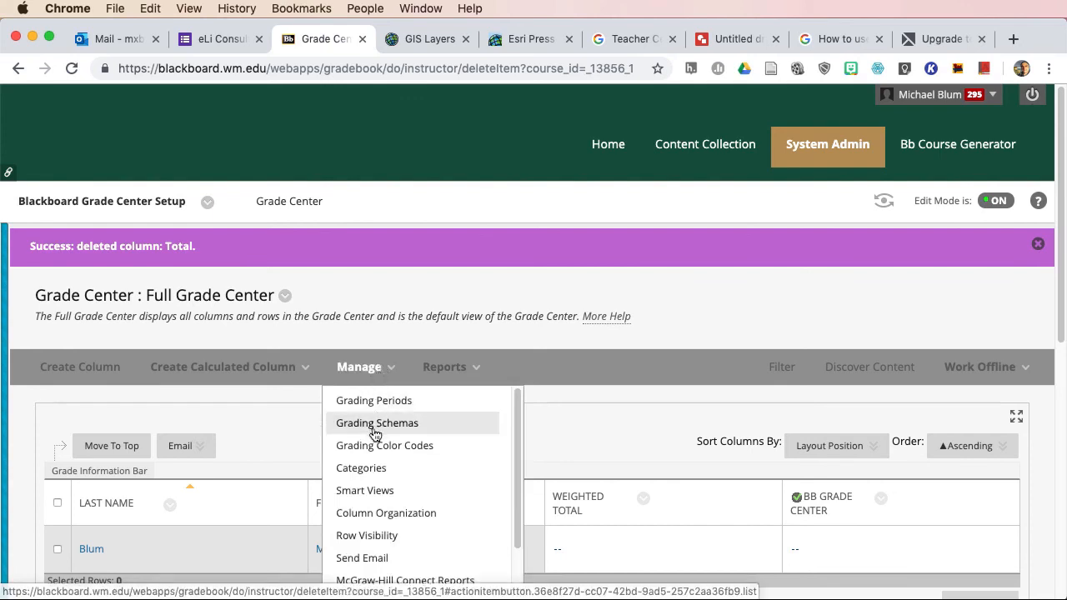
{"action": "left_click", "coordinate": [384, 515]}
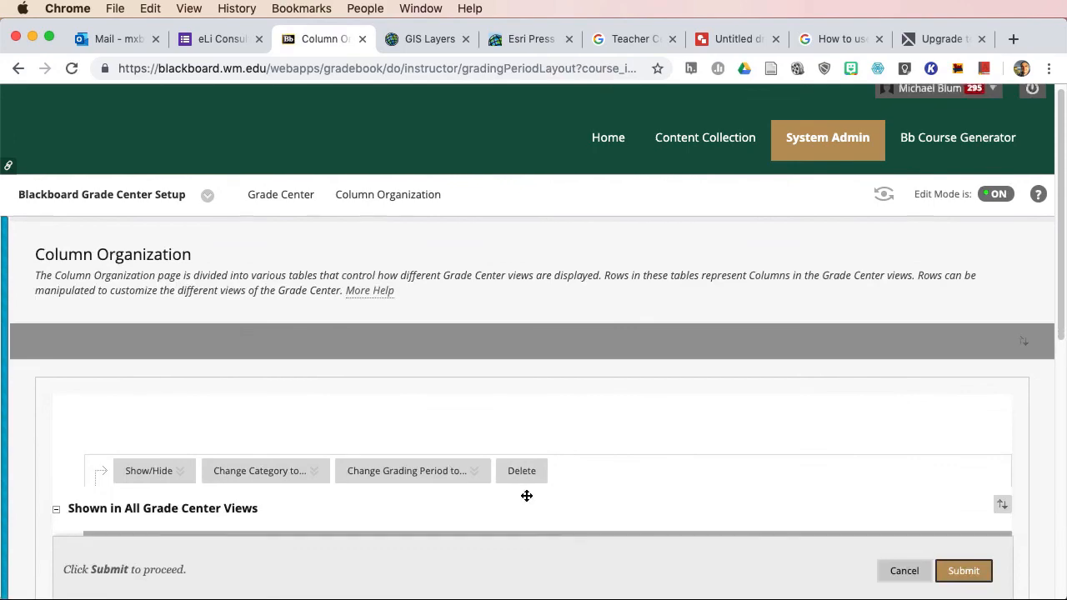
{"action": "scroll", "coordinate": [525, 500], "scroll_direction": "down", "scroll_amount": 4}
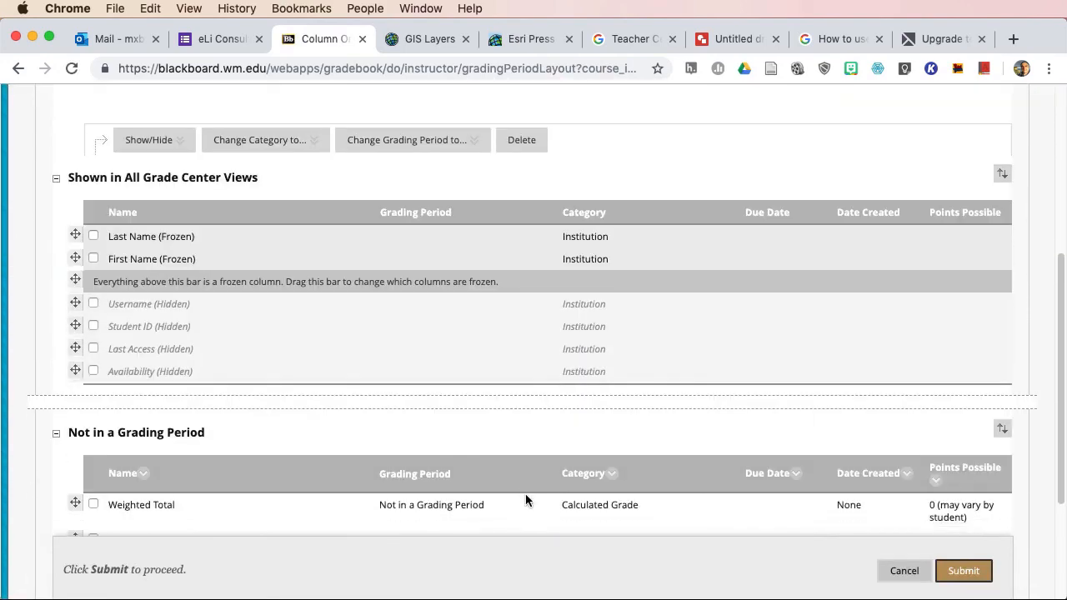
- Show the hidden Username column in the Grade Center
{"action": "scroll", "coordinate": [528, 500], "scroll_direction": "down", "scroll_amount": 2}
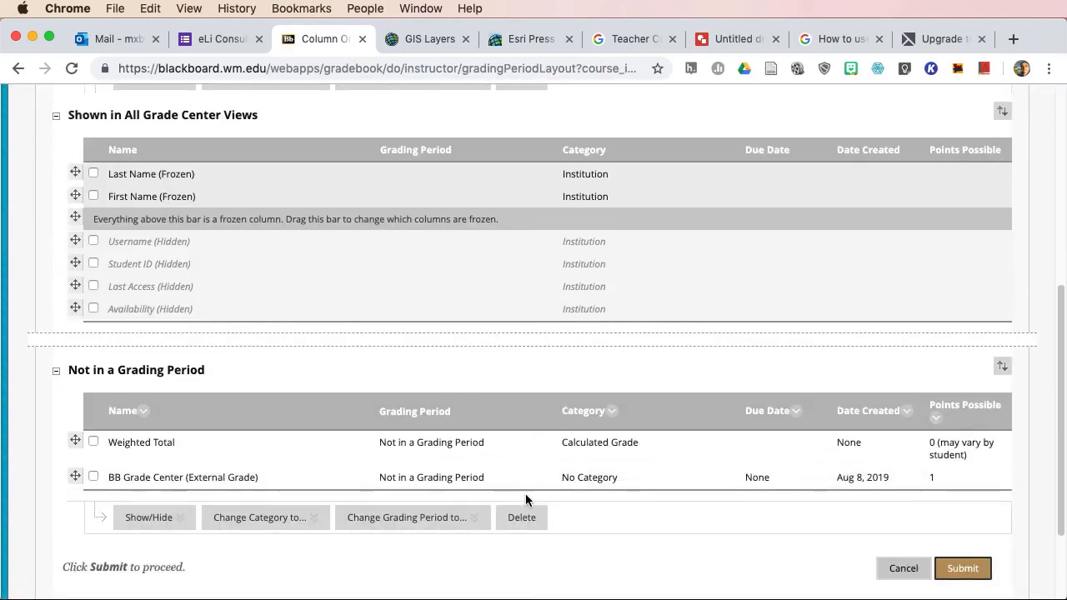
{"action": "scroll", "coordinate": [526, 499], "scroll_direction": "down", "scroll_amount": 1}
{"action": "scroll", "coordinate": [526, 498], "scroll_direction": "up", "scroll_amount": 1}
{"action": "scroll", "coordinate": [525, 498], "scroll_direction": "up", "scroll_amount": 2}
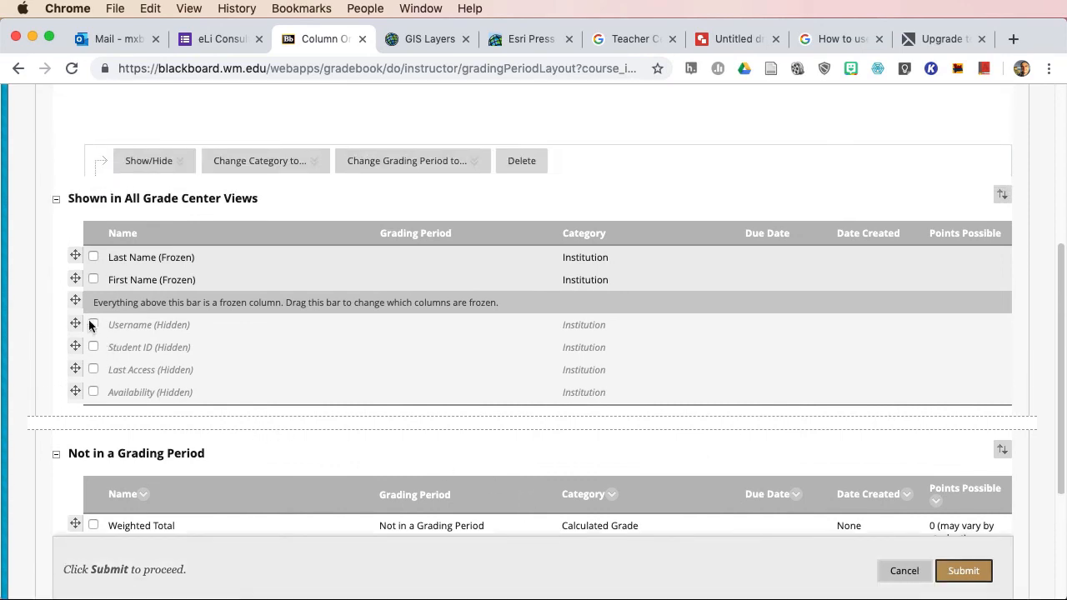
{"action": "left_click", "coordinate": [93, 325]}
{"action": "left_click", "coordinate": [154, 161]}
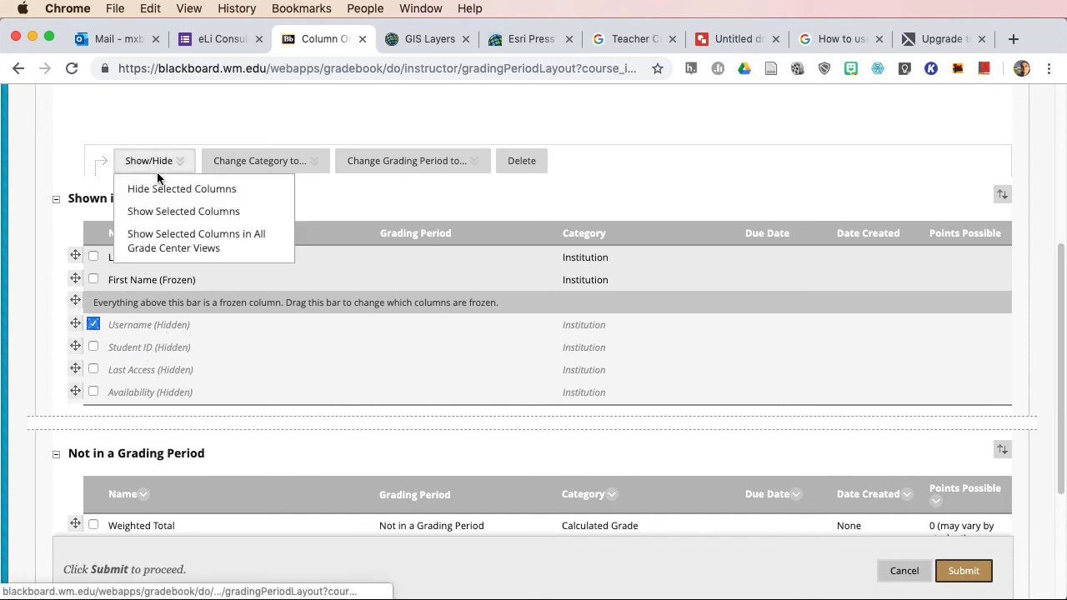
{"action": "left_click", "coordinate": [161, 213]}
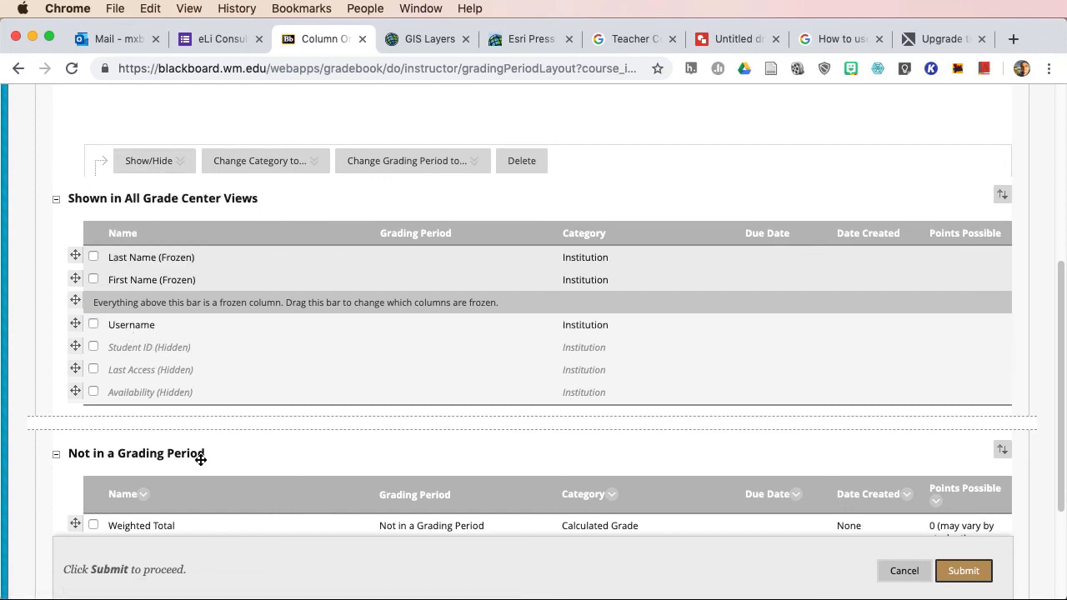
- Move the BB Grade Center column above Weighted Total and submit the column organization
{"action": "scroll", "coordinate": [200, 456], "scroll_direction": "down", "scroll_amount": 2}
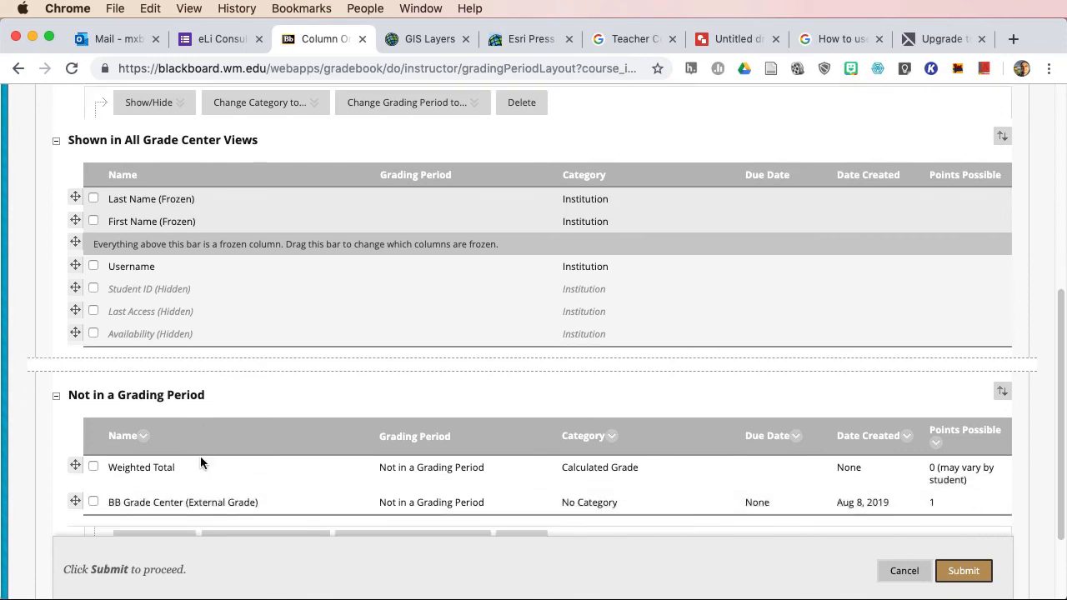
{"action": "scroll", "coordinate": [200, 457], "scroll_direction": "down", "scroll_amount": 1}
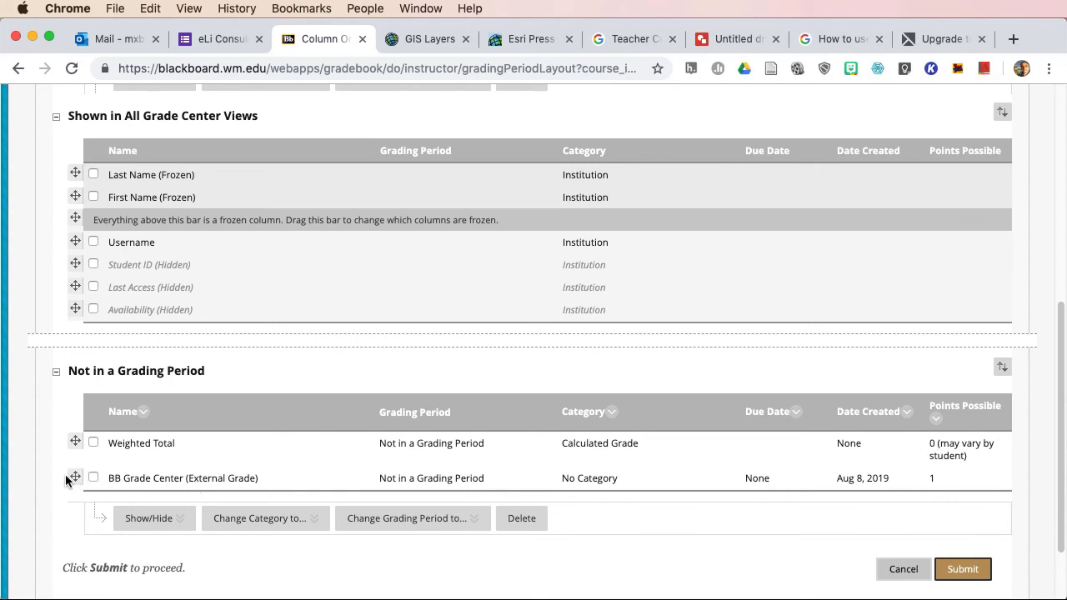
{"action": "left_click_drag", "start_coordinate": [74, 477], "coordinate": [74, 442]}
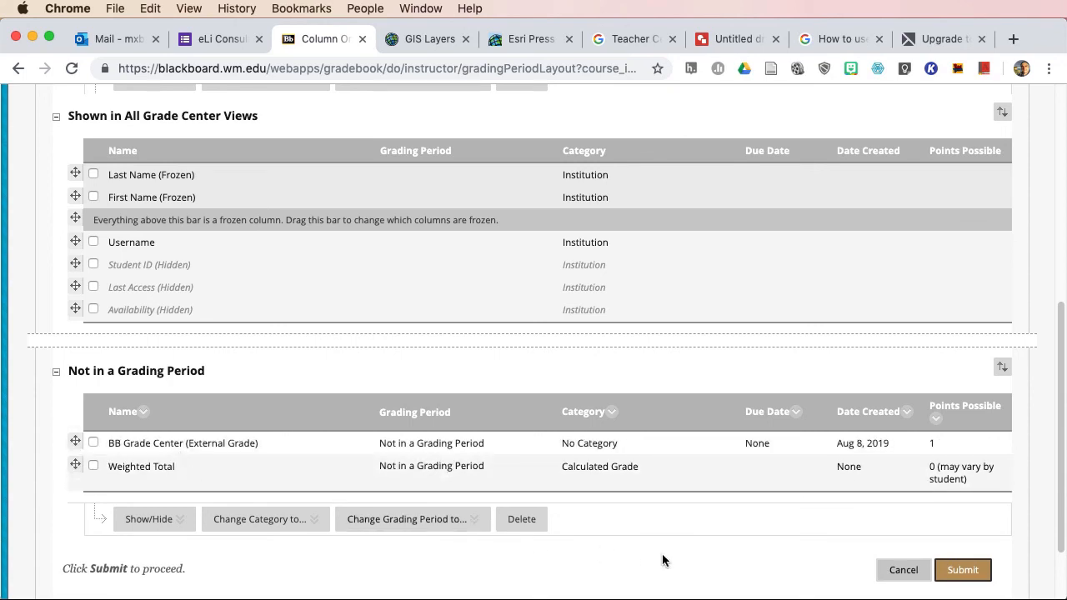
{"action": "left_click", "coordinate": [960, 572]}
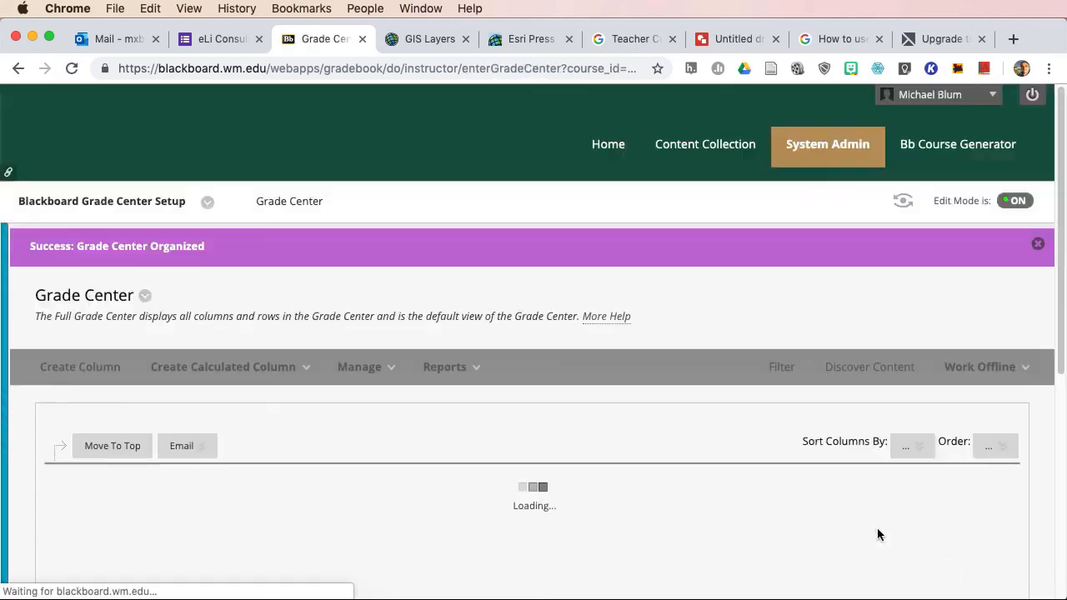
{"action": "scroll", "coordinate": [575, 532], "scroll_direction": "down", "scroll_amount": 1}
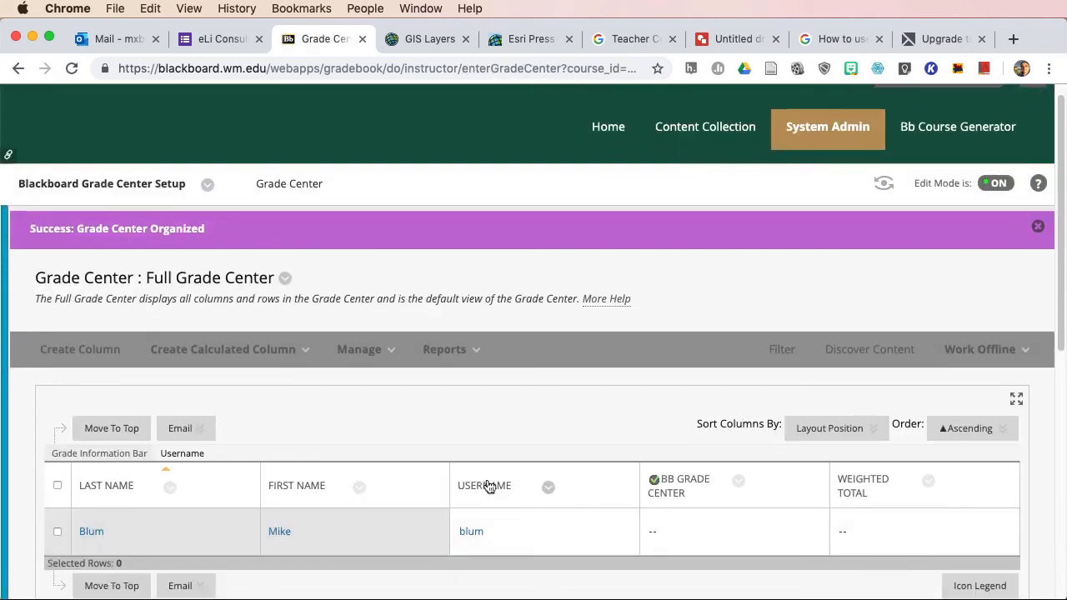